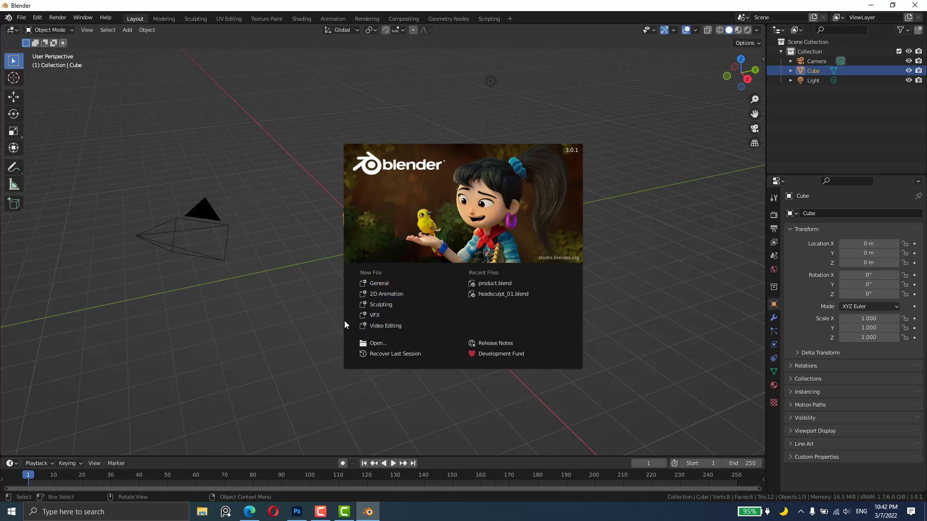
# Step: Dismiss the splash screen and look through the File, Edit, Render and Window commands
pyautogui.click(273, 172)
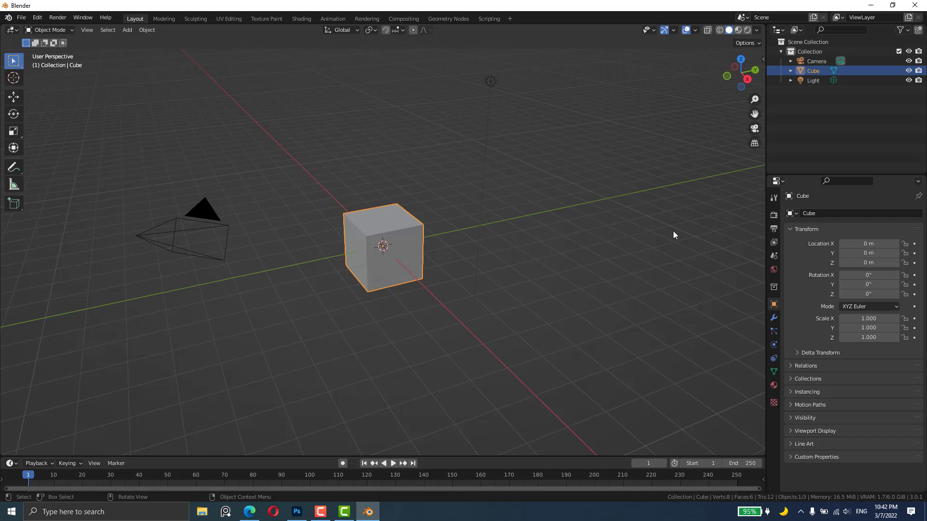
pyautogui.click(22, 17)
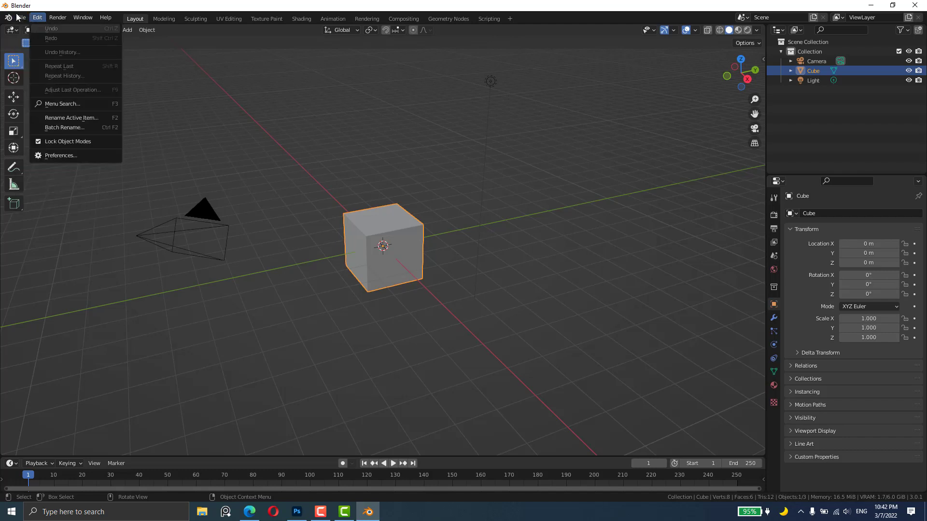
pyautogui.click(20, 22)
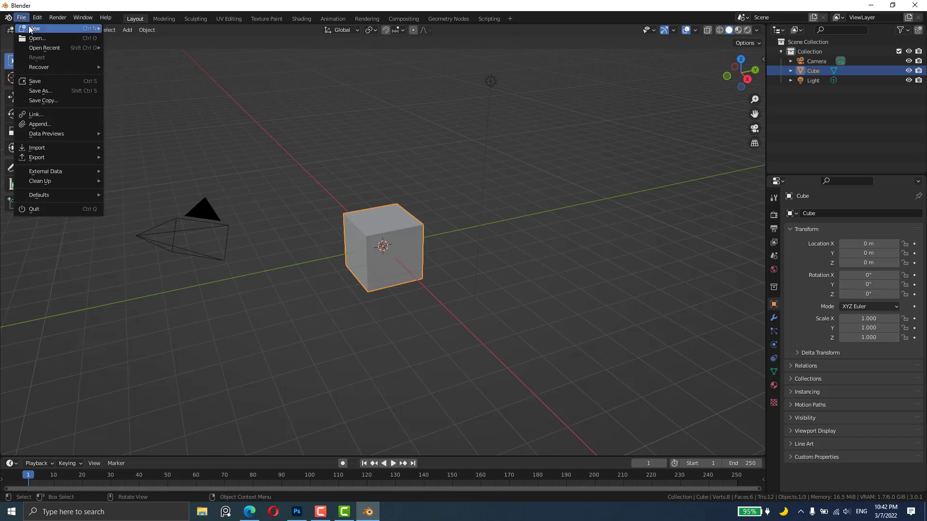
pyautogui.moveTo(10, 19)
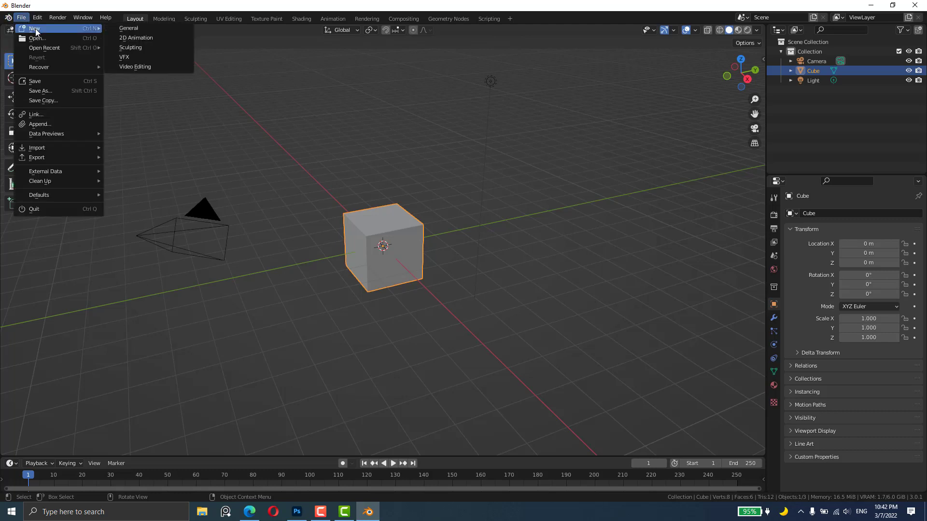
pyautogui.moveTo(55, 49)
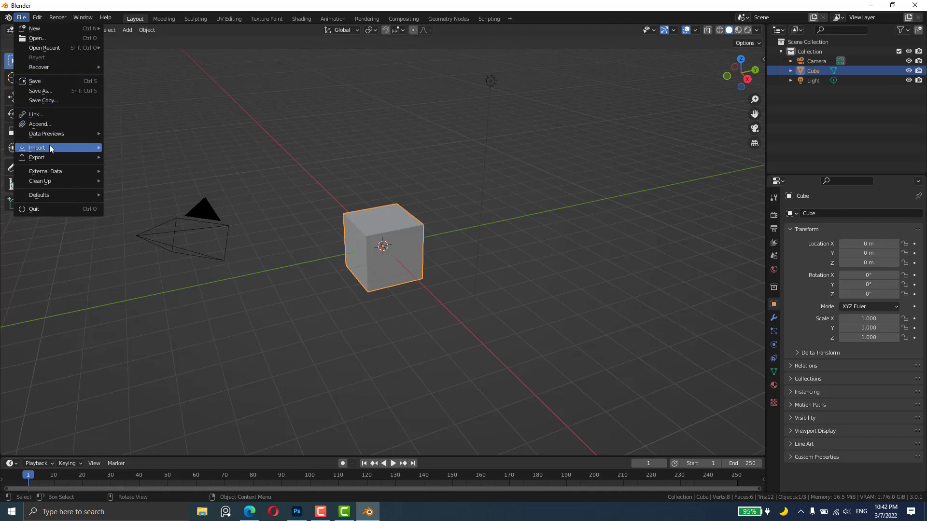
pyautogui.moveTo(41, 148)
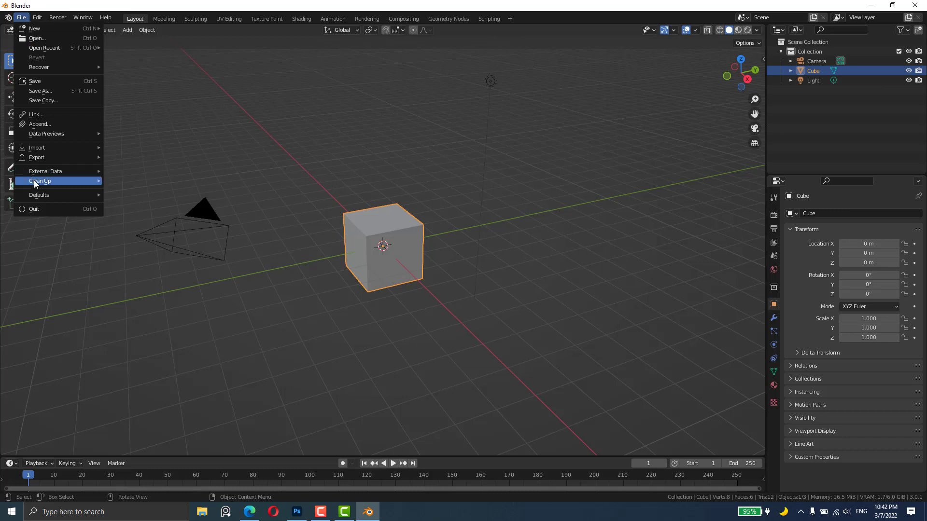
pyautogui.press('Escape')
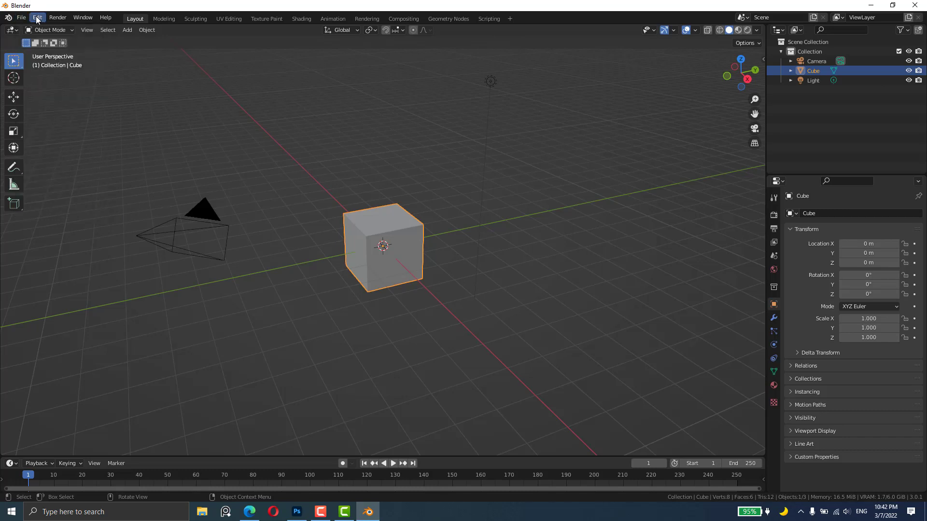
pyautogui.click(37, 19)
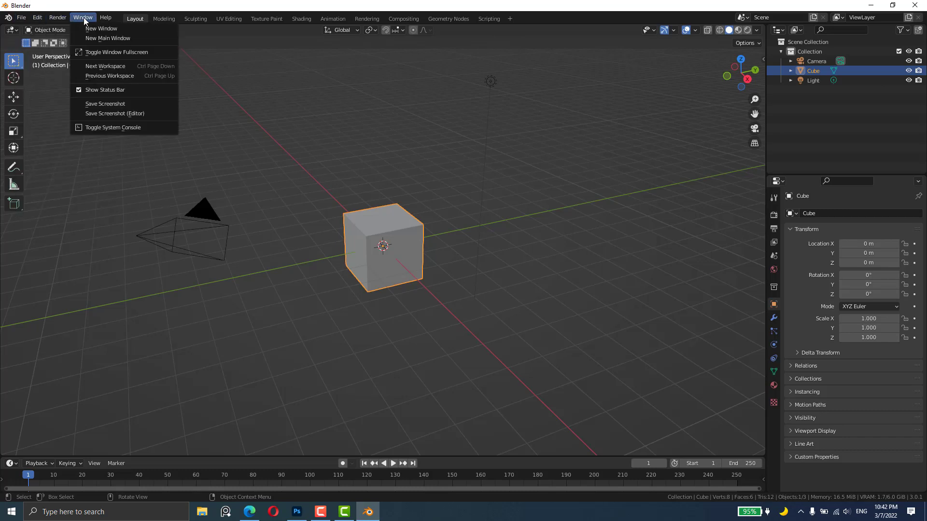
pyautogui.moveTo(101, 19)
pyautogui.moveTo(32, 21)
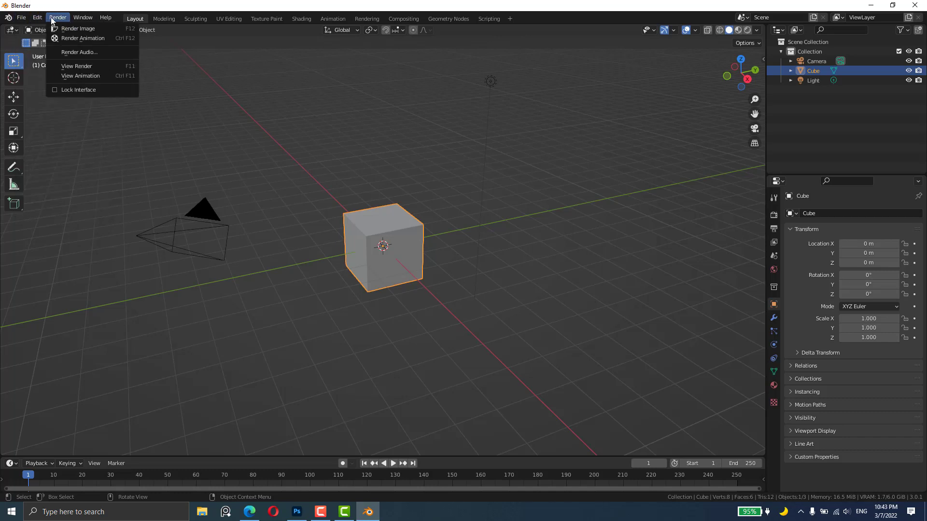
pyautogui.click(134, 18)
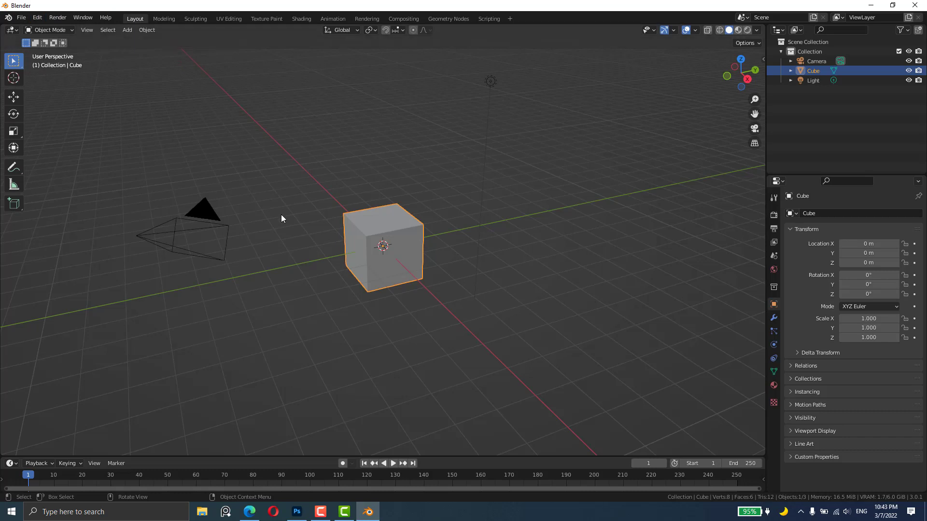
# Step: Look through each workspace in order from Modeling to Scripting and return to the Layout workspace
pyautogui.click(127, 30)
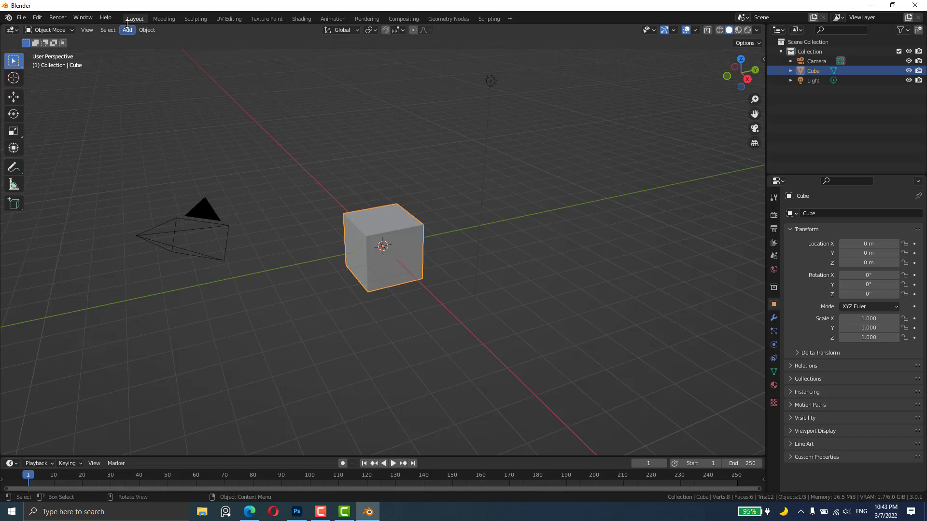
pyautogui.click(156, 19)
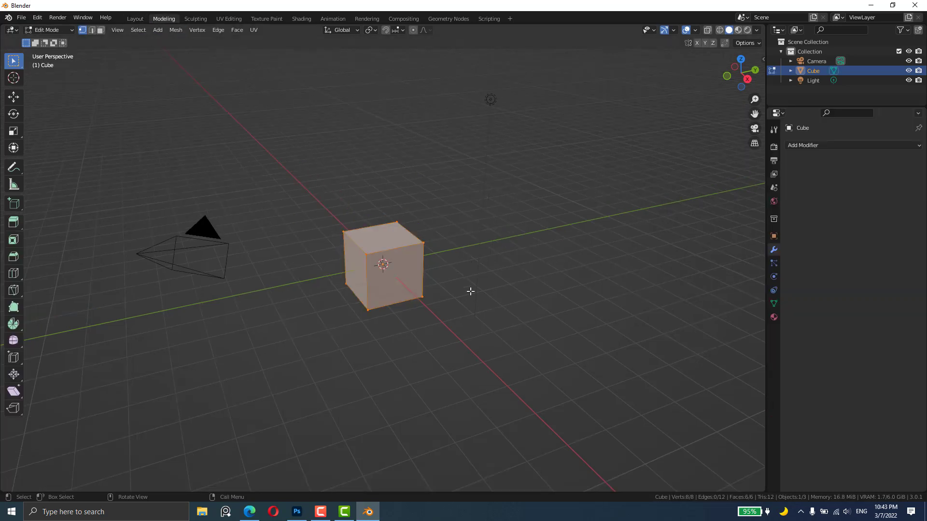
pyautogui.click(183, 19)
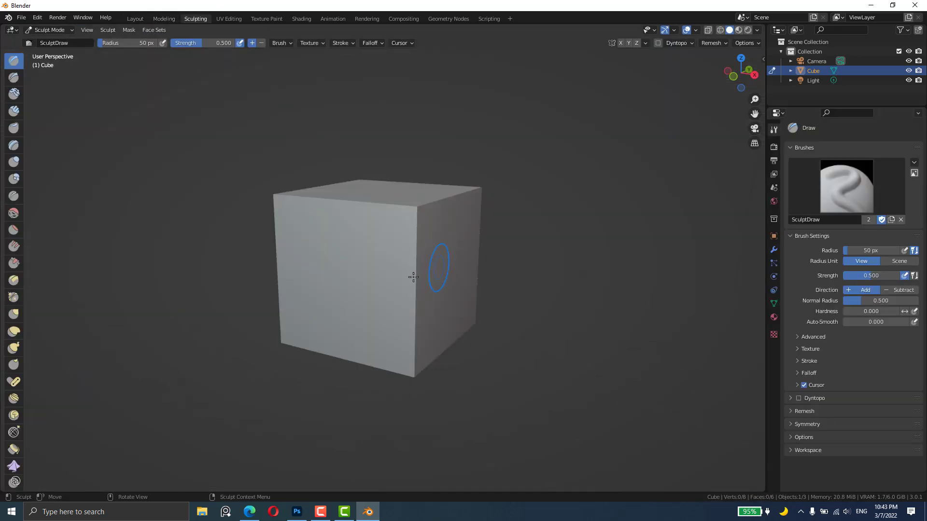
pyautogui.click(239, 18)
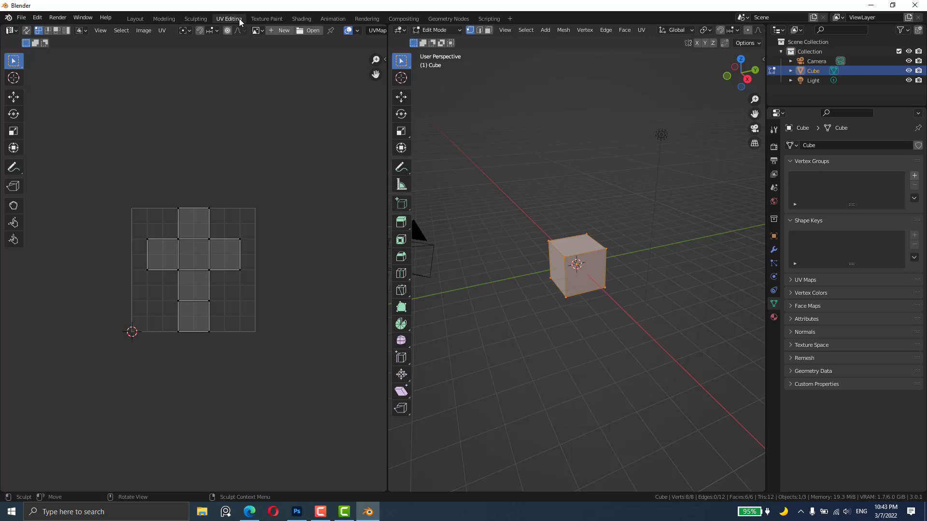
pyautogui.click(270, 19)
pyautogui.click(303, 21)
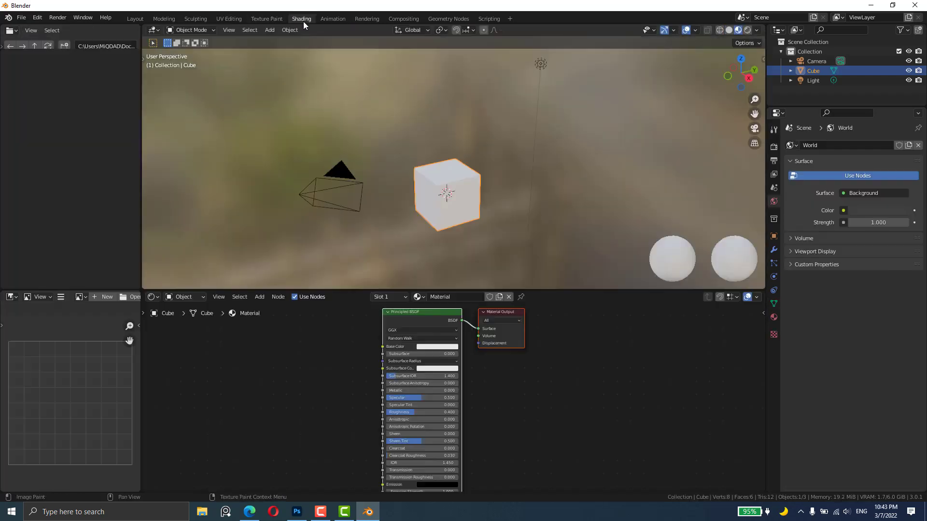
pyautogui.click(332, 17)
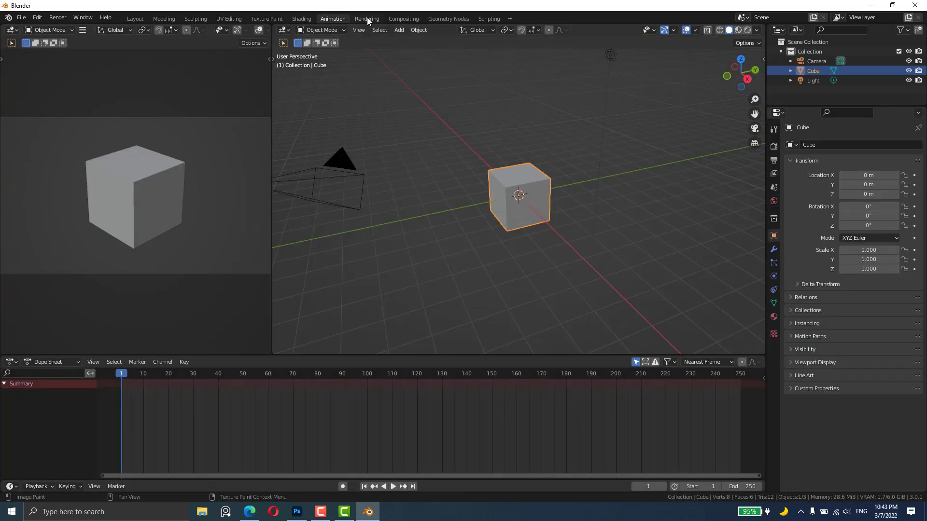
pyautogui.click(367, 18)
pyautogui.click(414, 18)
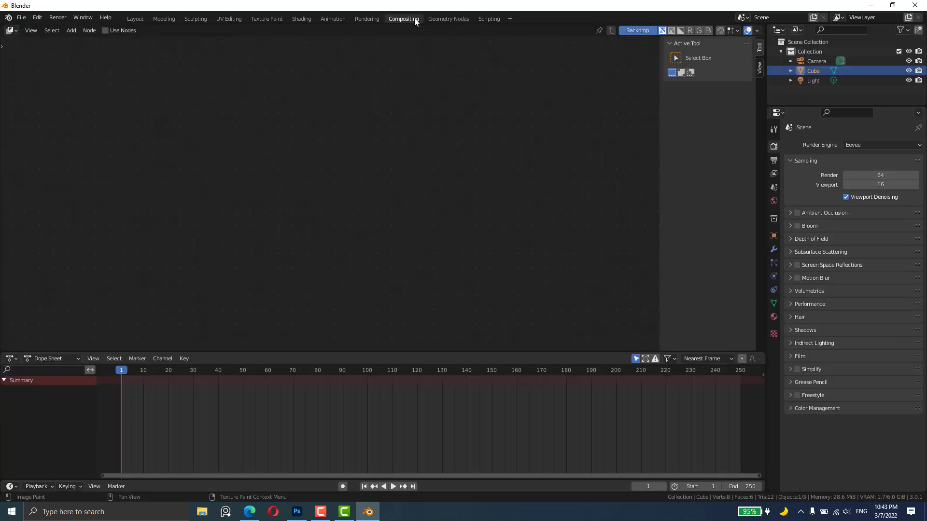
pyautogui.click(449, 19)
pyautogui.click(487, 18)
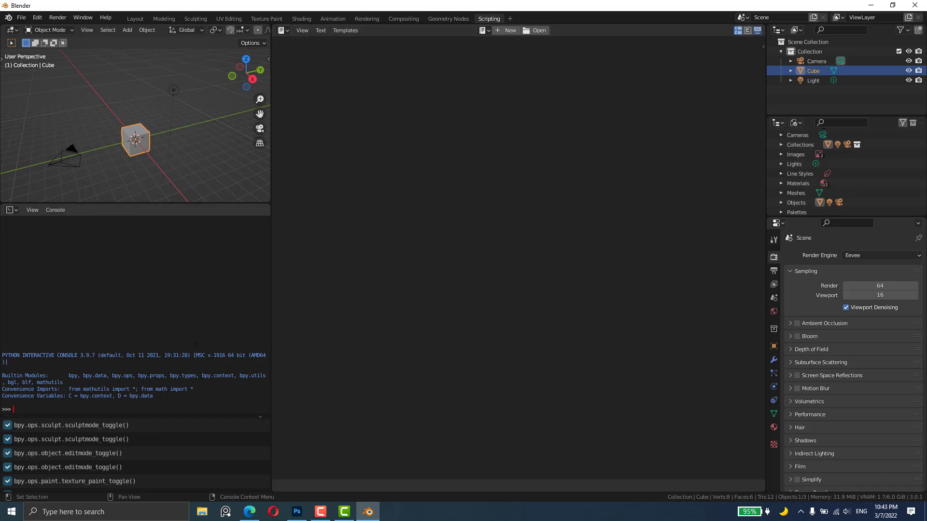
pyautogui.click(135, 18)
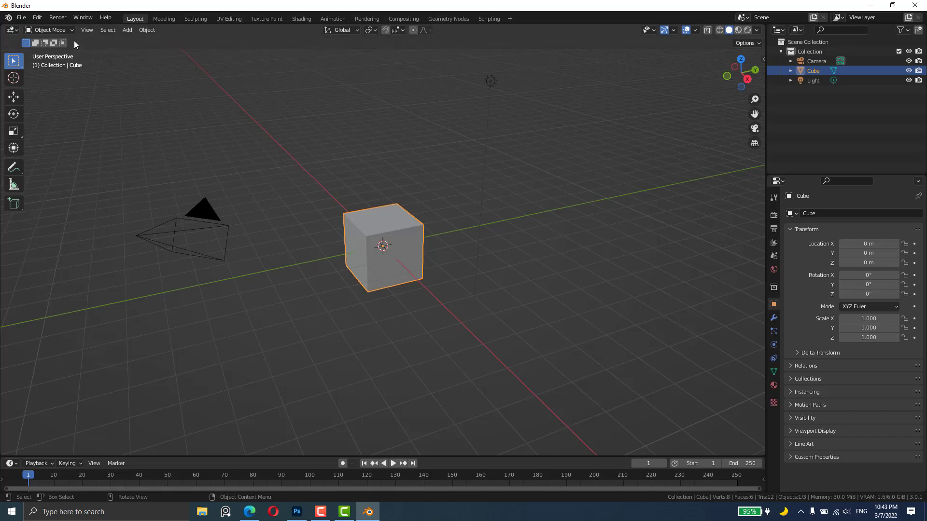
# Step: Review the available interaction modes, switching the cube into Edit Mode and back to Object Mode
pyautogui.click(61, 30)
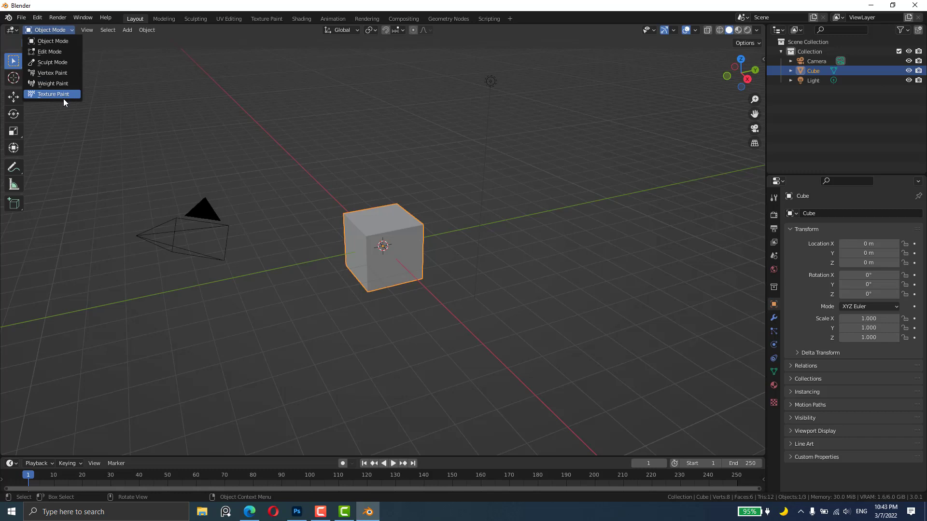
pyautogui.click(150, 90)
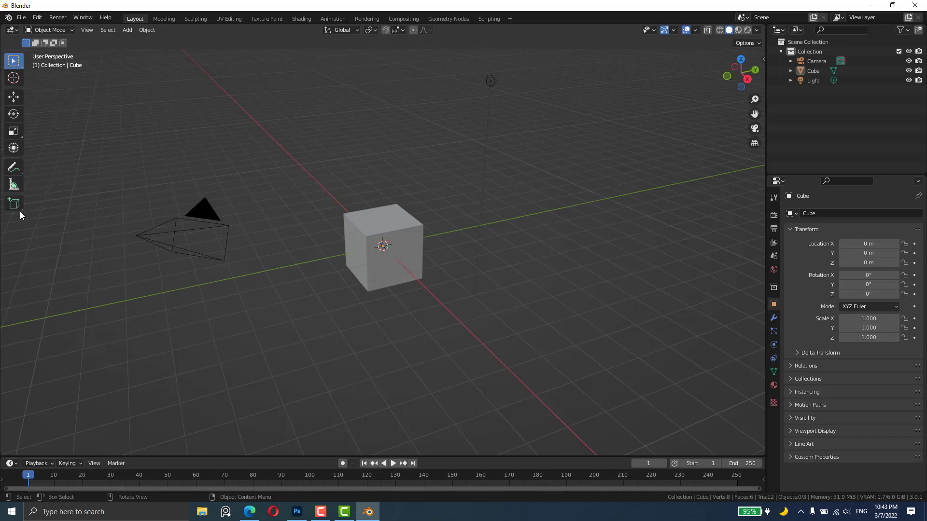
pyautogui.click(394, 229)
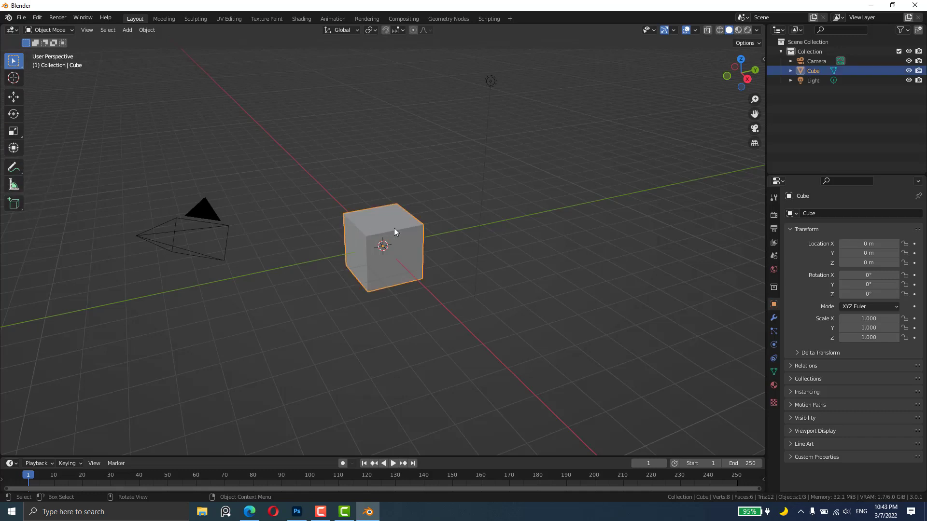
pyautogui.click(68, 33)
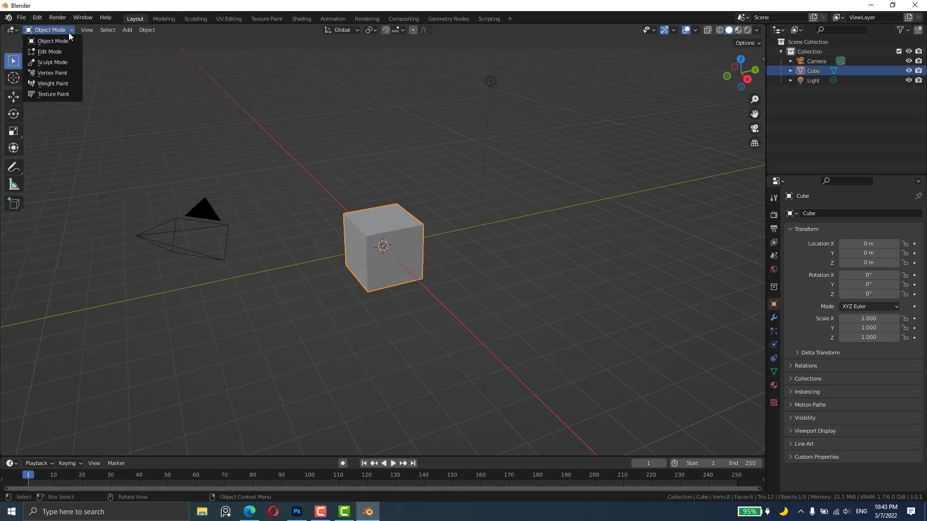
pyautogui.click(50, 52)
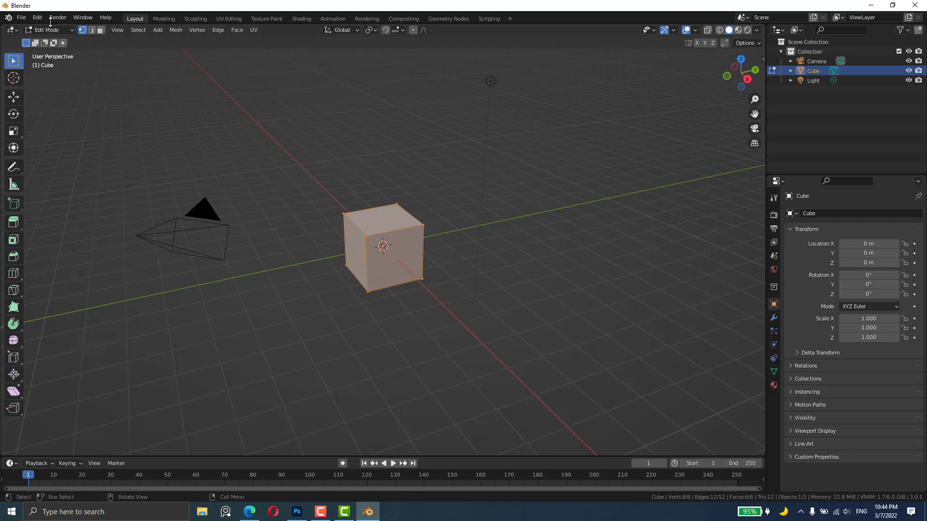
pyautogui.click(60, 32)
pyautogui.click(60, 42)
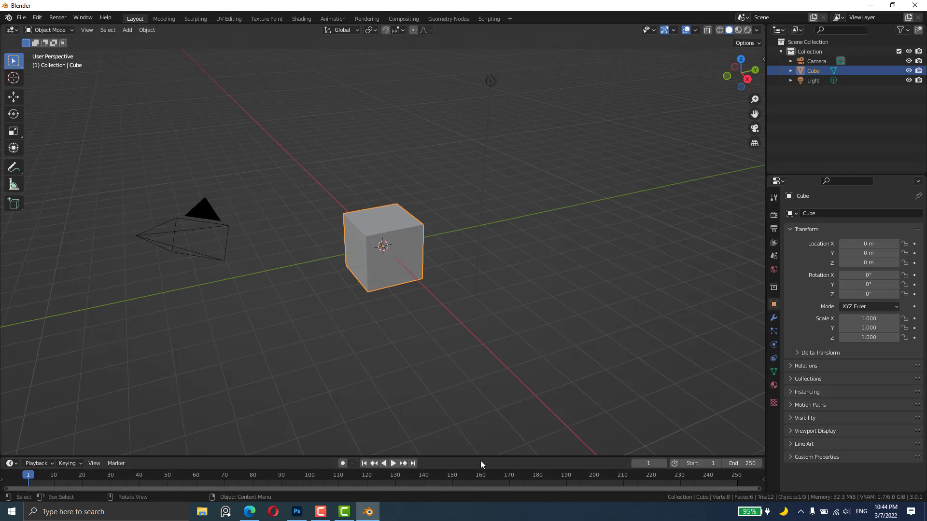
# Step: Play back the timeline, stop it at frame 112 and clear the object selection
pyautogui.click(390, 464)
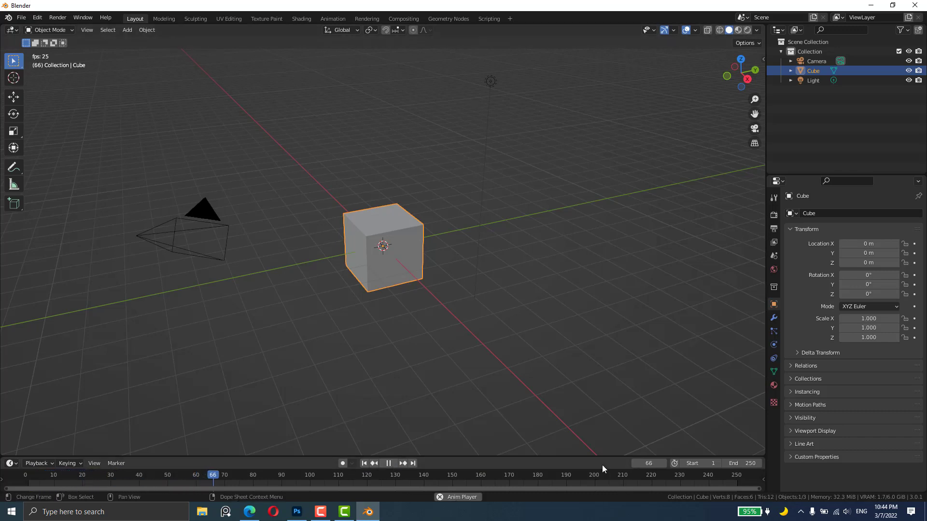
pyautogui.click(389, 464)
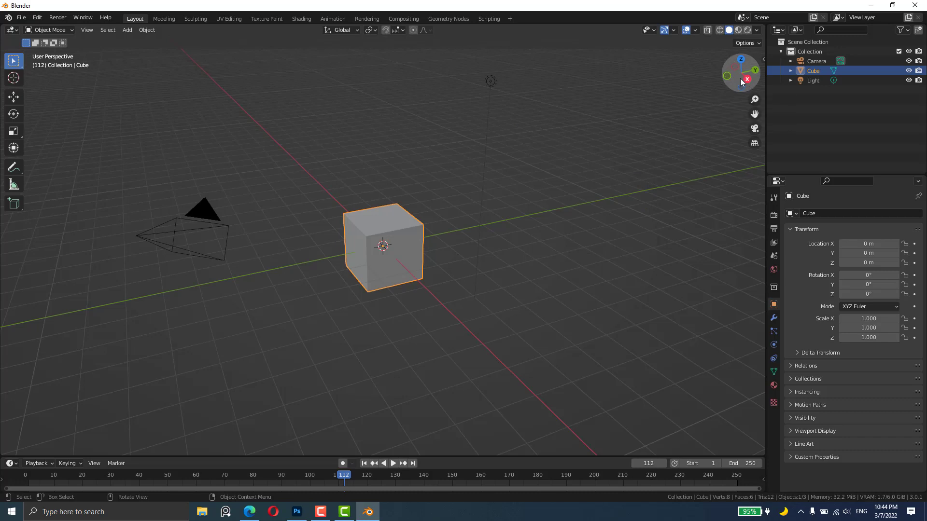
pyautogui.moveTo(741, 82)
pyautogui.mouseDown()
pyautogui.moveTo(731, 67)
pyautogui.moveTo(740, 74)
pyautogui.mouseUp()
pyautogui.hotkey('alt', 'a')
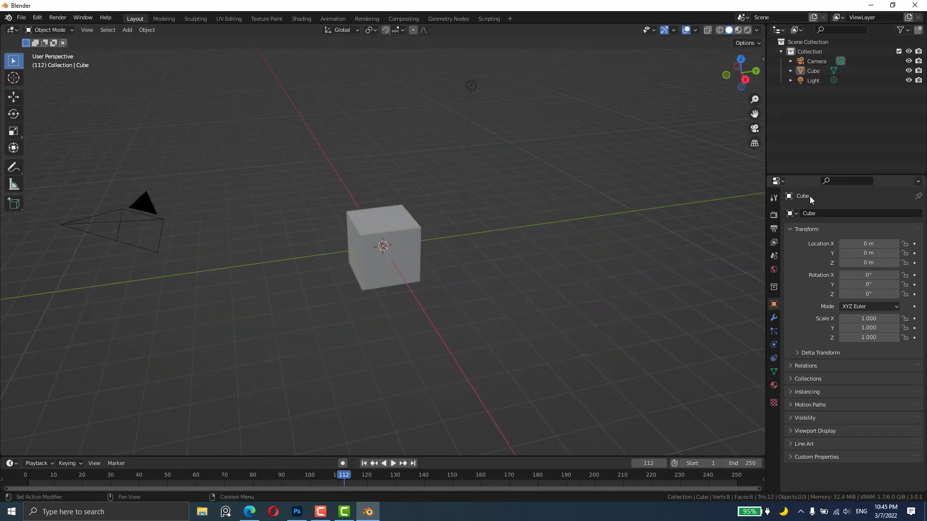
# Step: Select the cube and move it slightly down, to about X -0.01 m, Y -0.02 m, Z -0.44 m
pyautogui.click(782, 182)
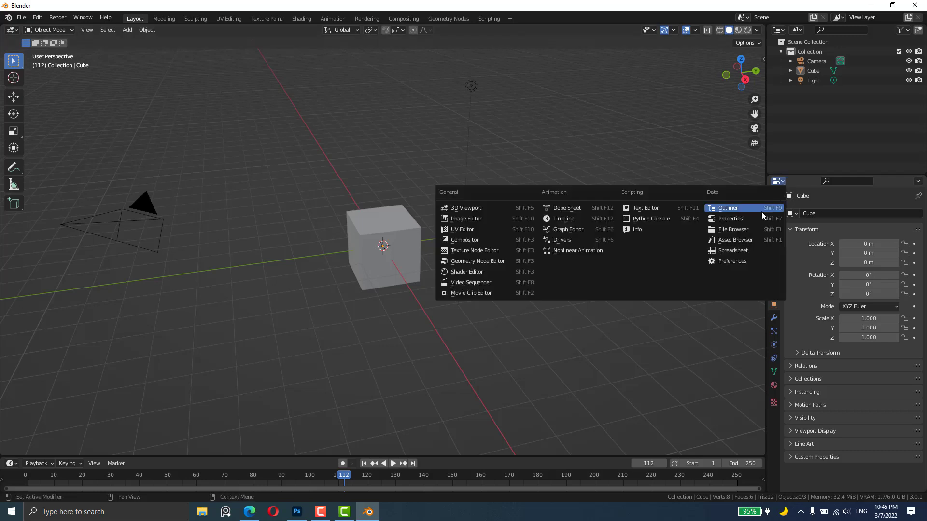
pyautogui.click(798, 180)
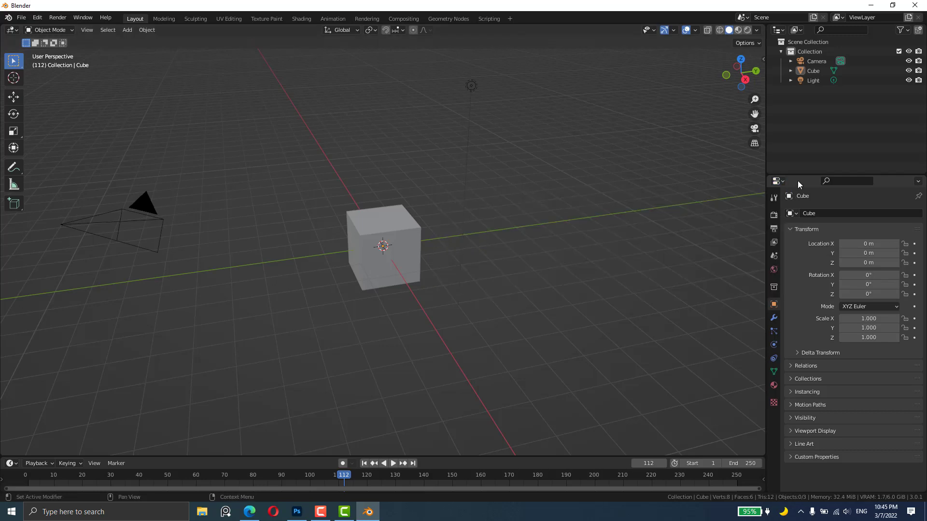
pyautogui.click(407, 231)
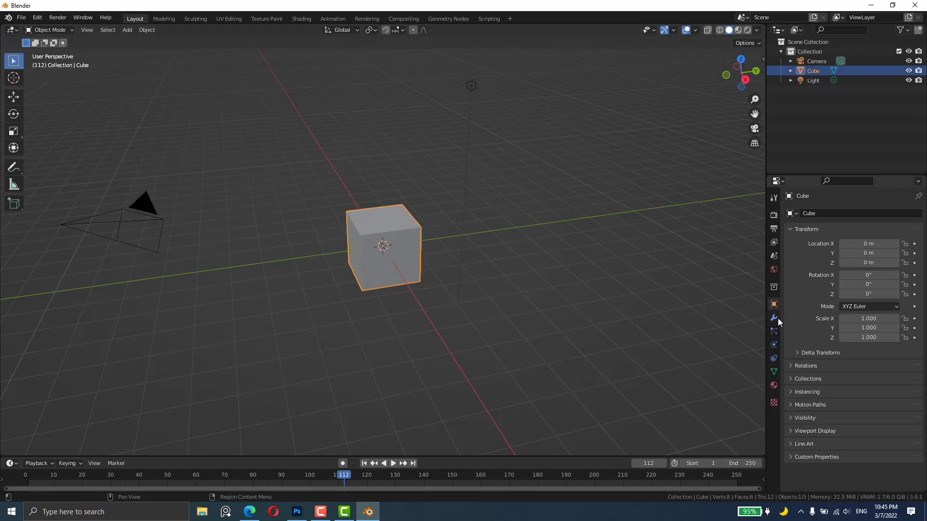
pyautogui.moveTo(868, 244); pyautogui.dragTo(840, 263)
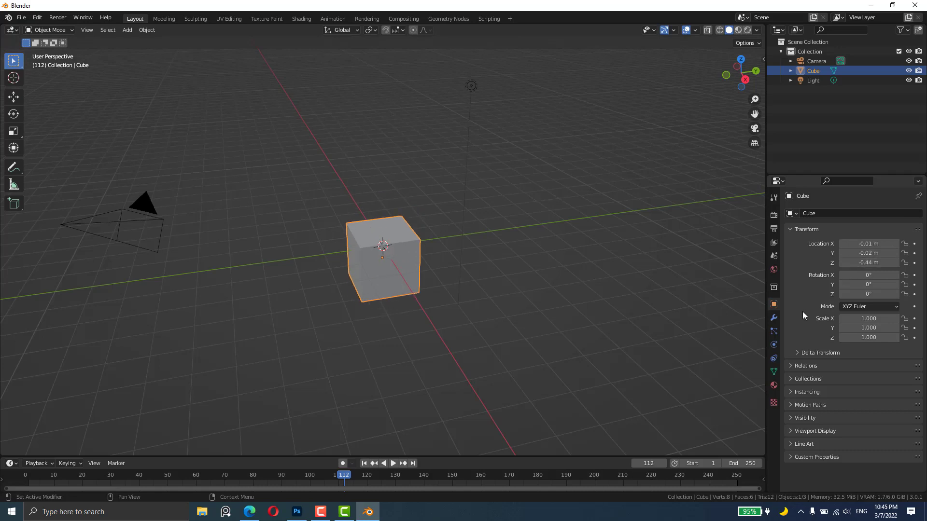
# Step: Add a Bevel modifier to the cube and set its amount to 0.11 m
pyautogui.click(773, 318)
pyautogui.click(829, 215)
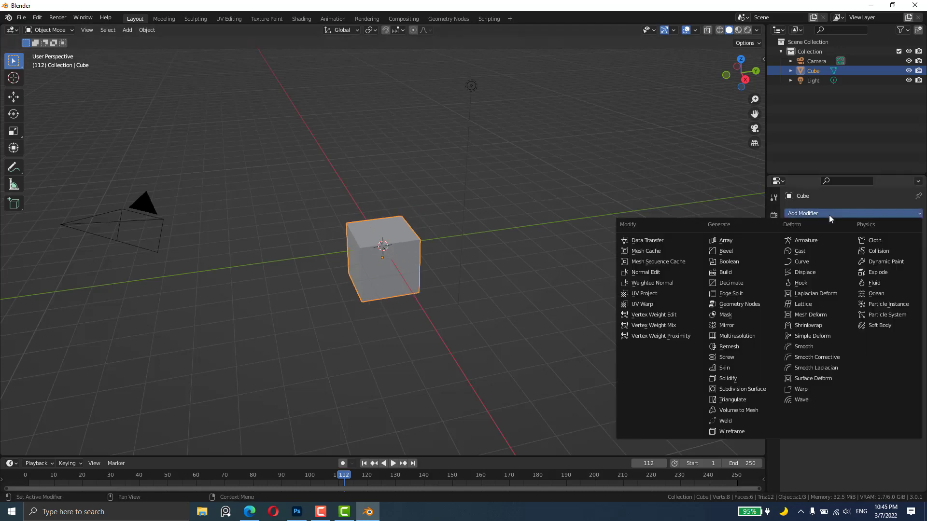
pyautogui.click(726, 250)
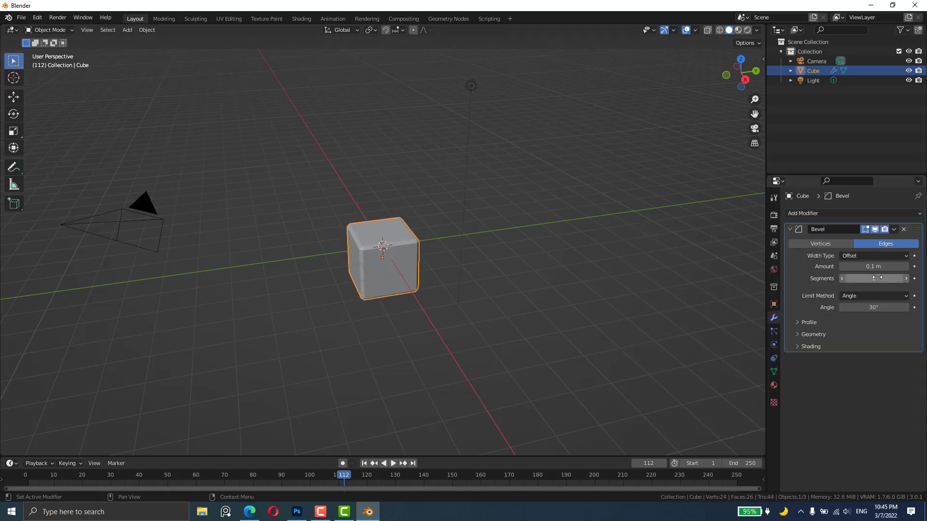
pyautogui.moveTo(874, 267); pyautogui.dragTo(877, 266)
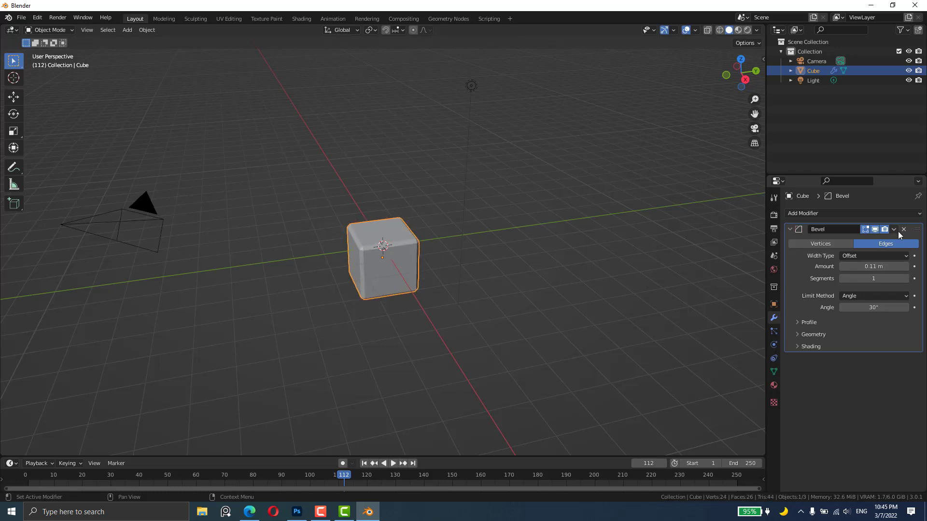
# Step: Remove the Bevel modifier from the cube, and view its material and texture properties
pyautogui.click(903, 230)
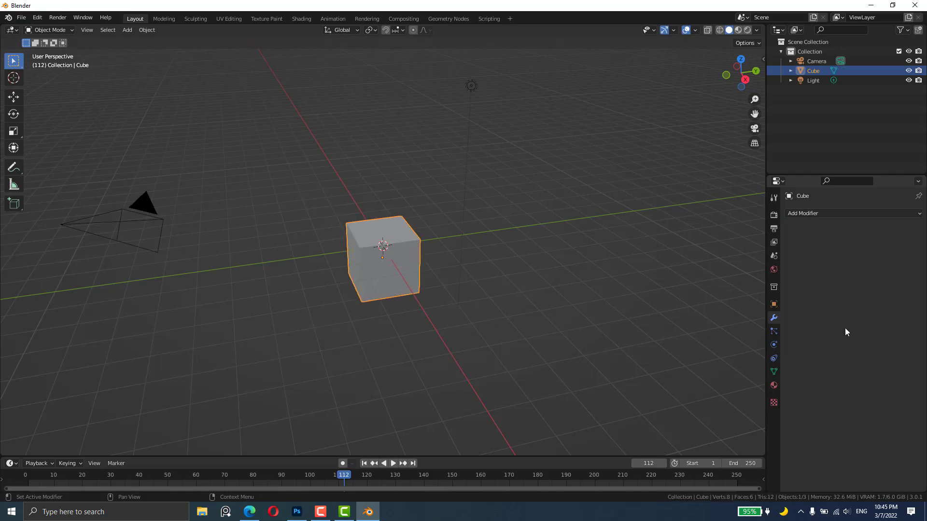
pyautogui.click(774, 386)
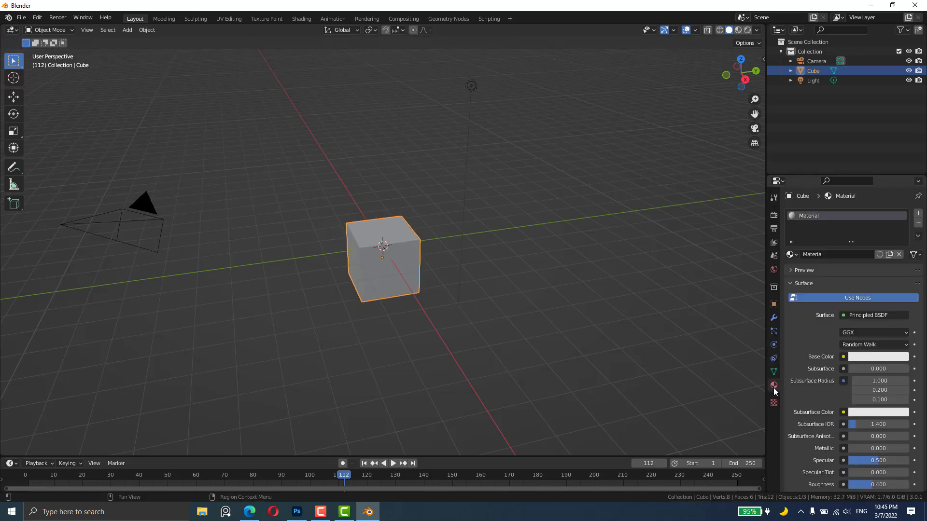
pyautogui.click(773, 402)
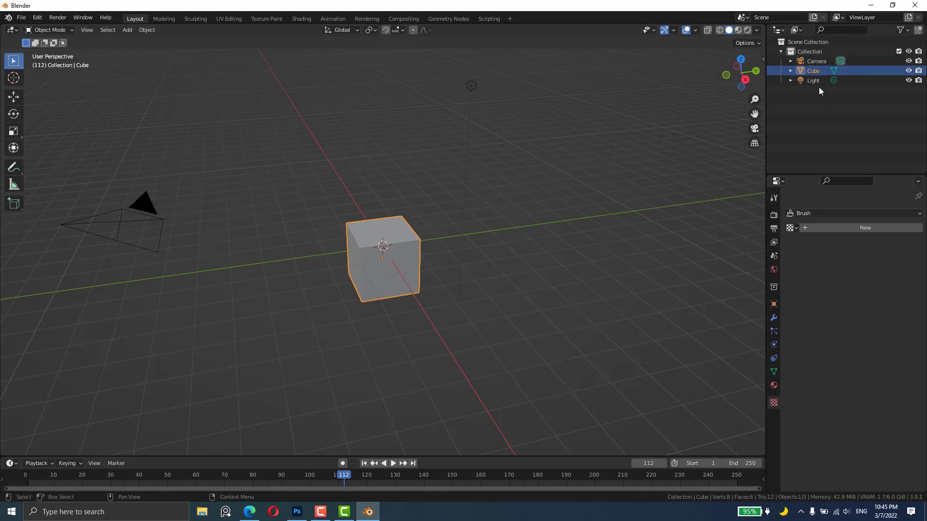
# Step: Select the light, camera and cube in turn, and toggle the cube's viewport visibility off and back on
pyautogui.click(471, 86)
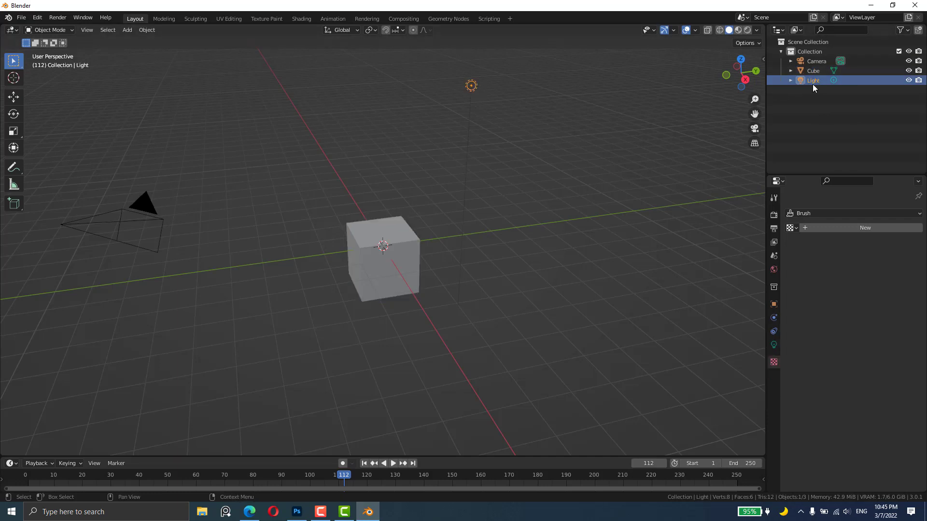
pyautogui.click(151, 208)
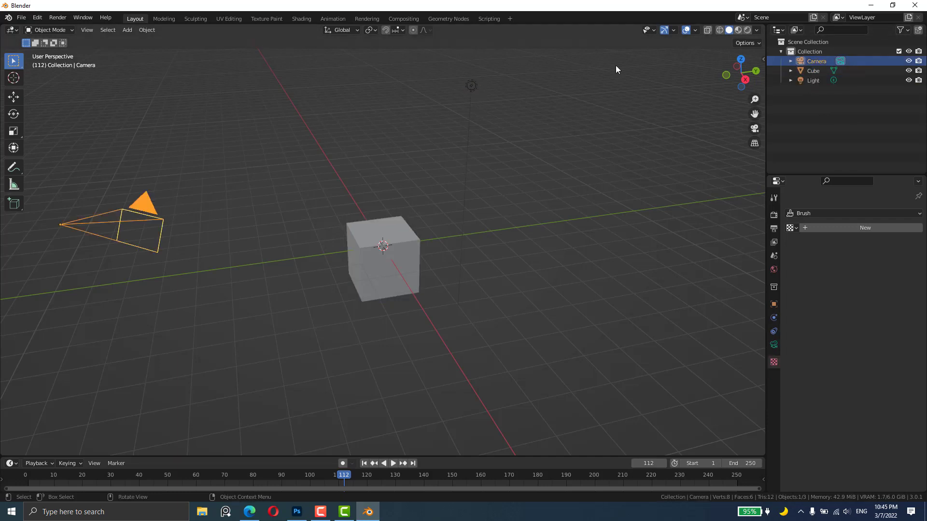
pyautogui.click(381, 241)
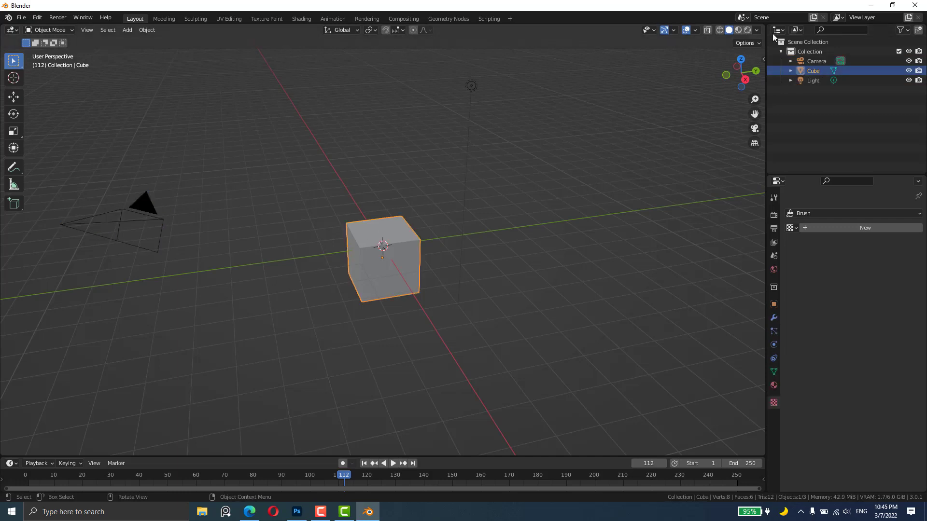
pyautogui.click(908, 71)
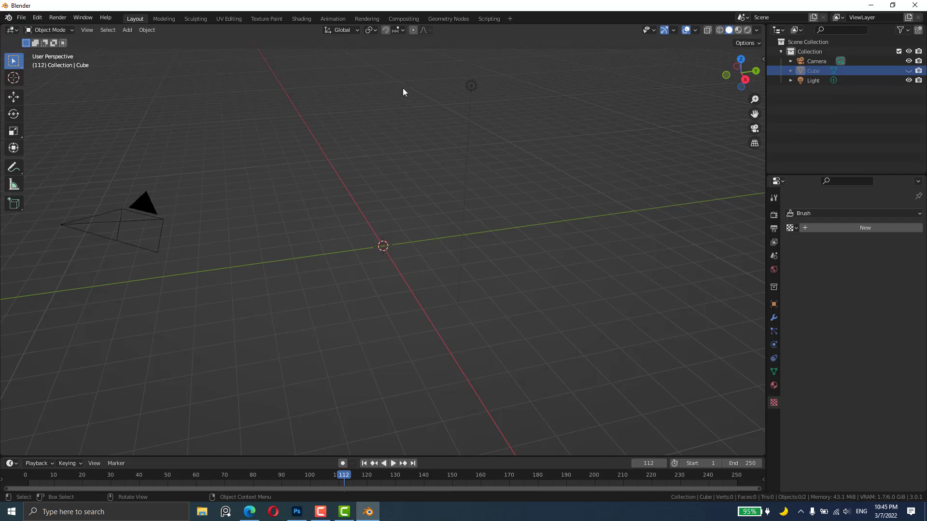
pyautogui.click(909, 70)
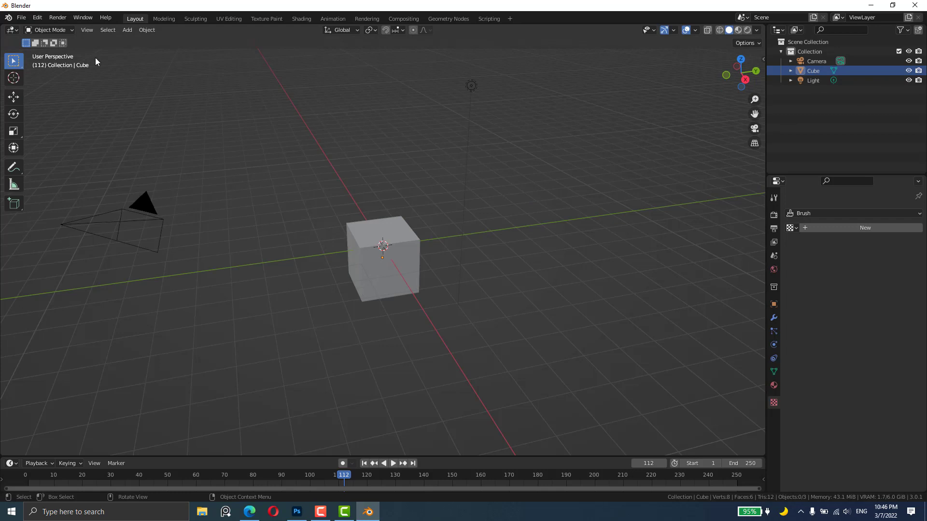
# Step: Open the Preferences and examine the Interface settings, including the translation language options
pyautogui.click(39, 16)
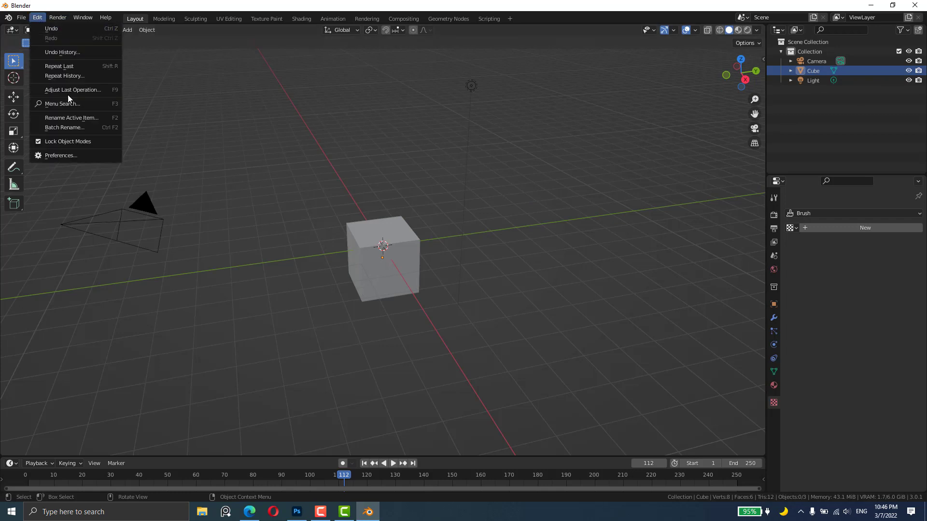
pyautogui.click(74, 155)
pyautogui.moveTo(141, 30); pyautogui.dragTo(446, 112)
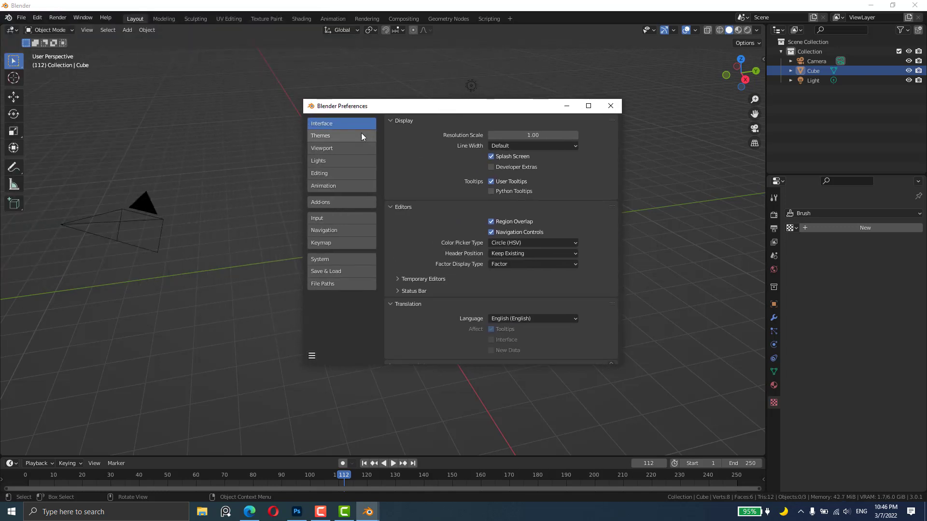
pyautogui.scroll(-1, 584, 230)
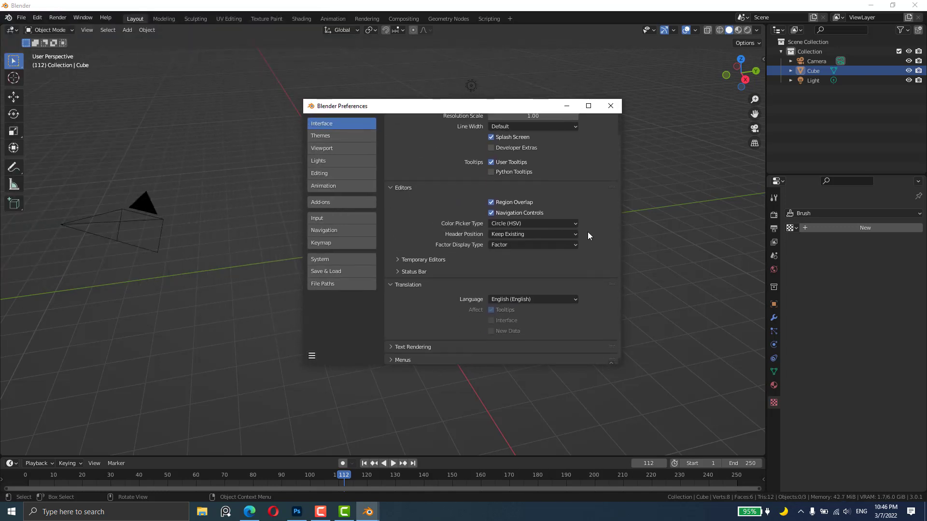
pyautogui.click(512, 299)
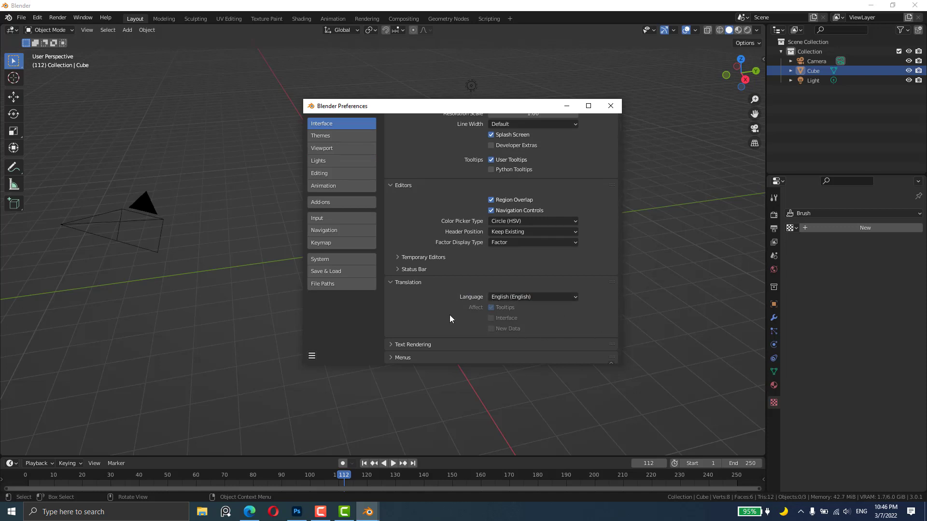
# Step: Review the Themes preferences, including the User Interface theme group, and the Viewport, Lights, Editing and Animation preferences
pyautogui.click(330, 139)
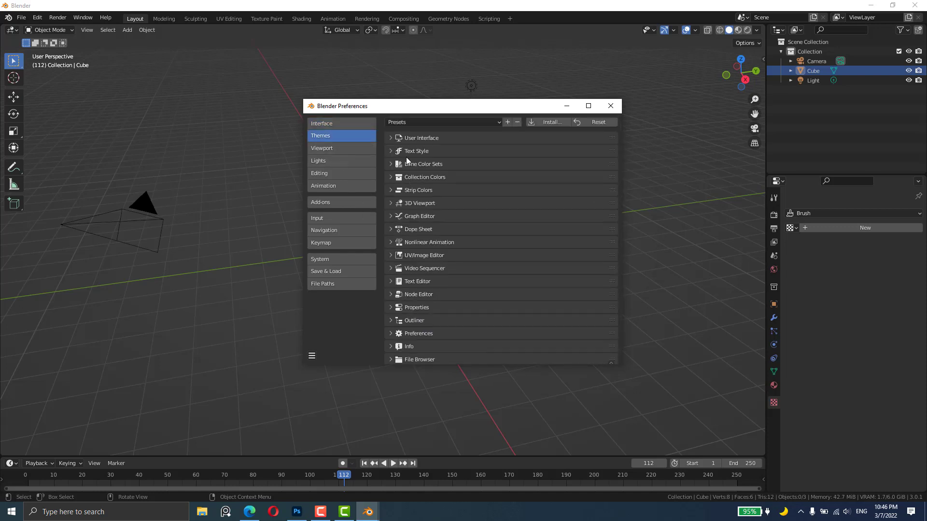
pyautogui.click(393, 137)
pyautogui.click(392, 136)
pyautogui.click(338, 149)
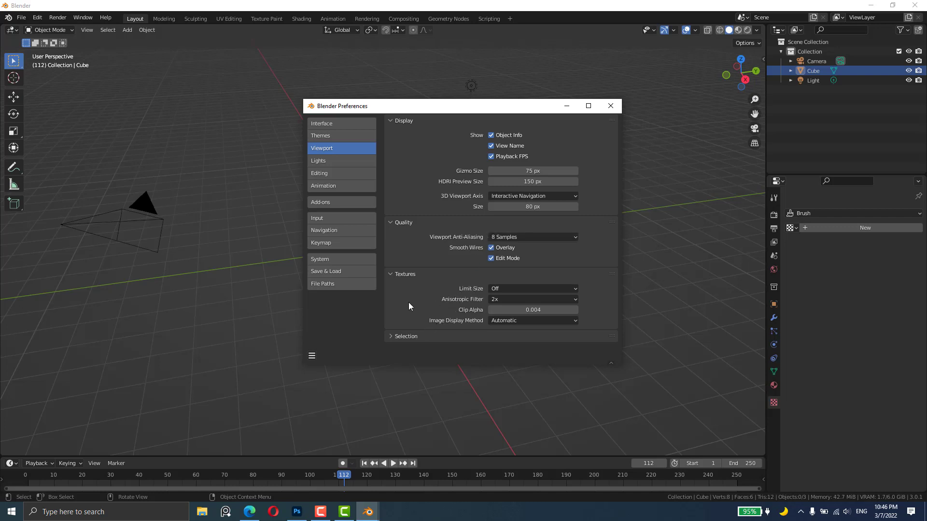
pyautogui.click(336, 160)
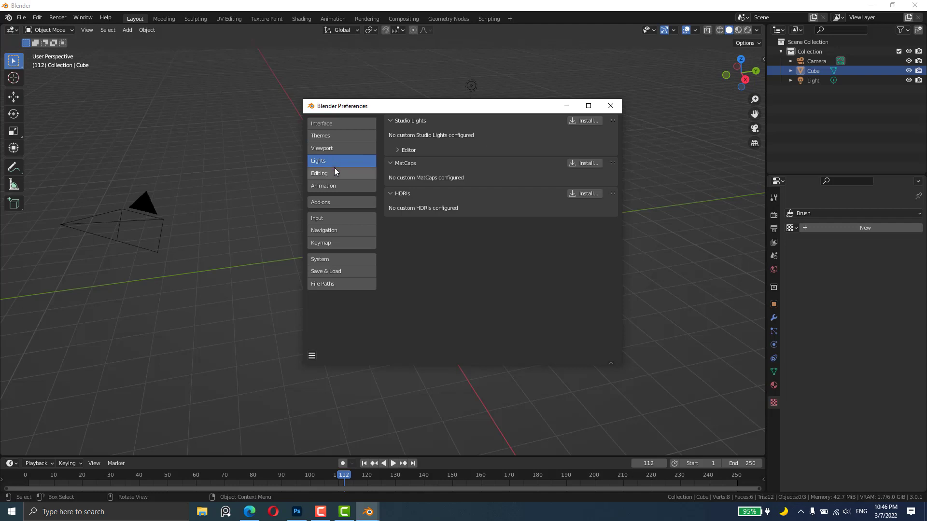
pyautogui.click(335, 171)
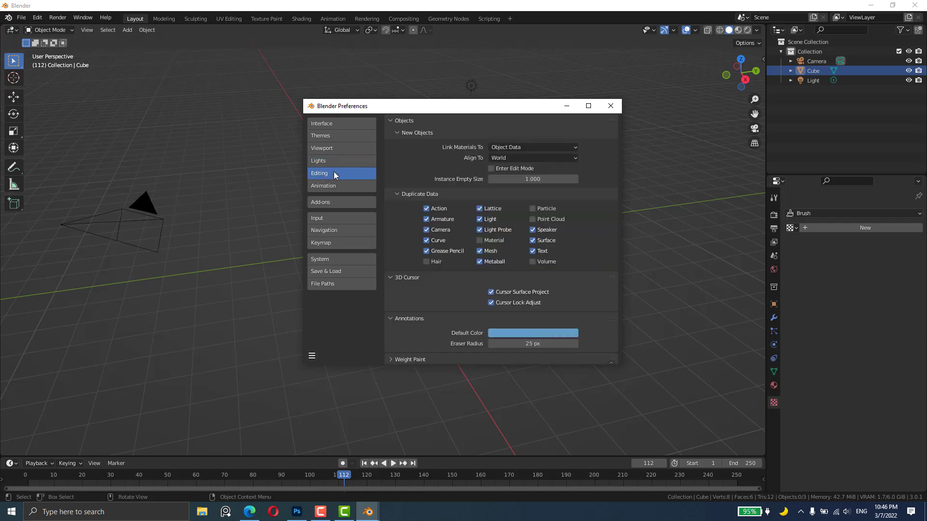
pyautogui.click(334, 187)
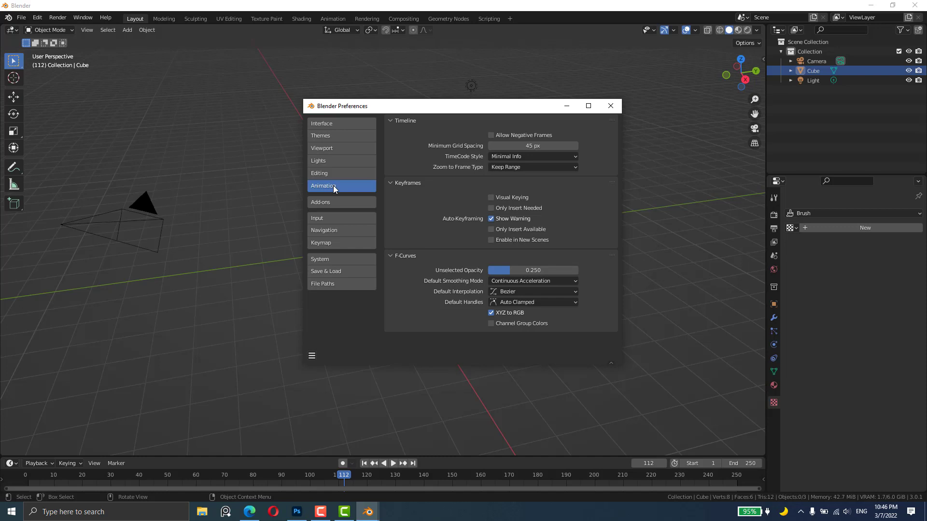
# Step: Examine the available add-ons and the Input, Navigation and Keymap preferences
pyautogui.click(343, 199)
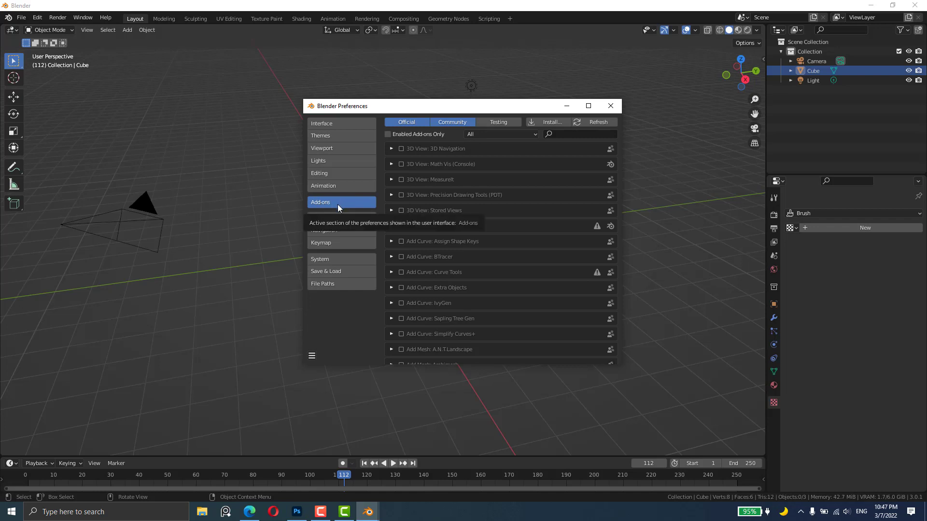
pyautogui.moveTo(367, 105); pyautogui.dragTo(323, 75)
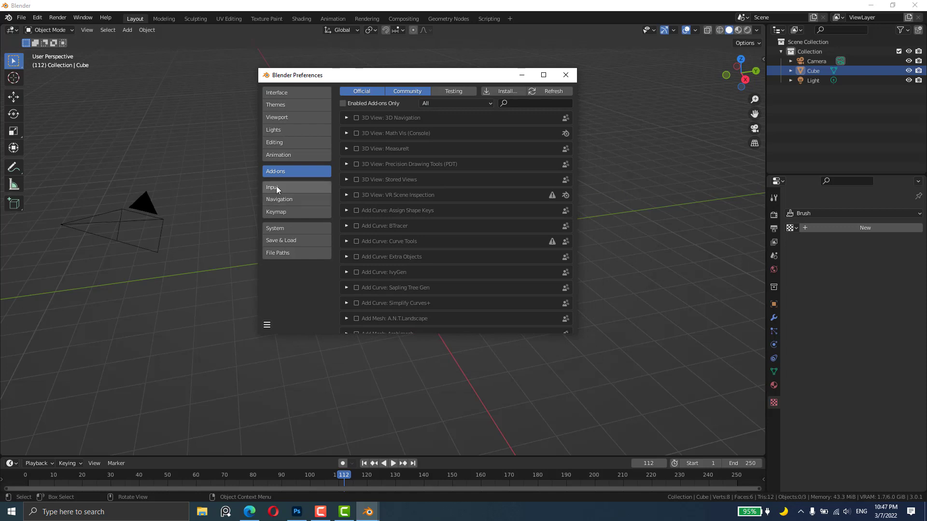
pyautogui.click(276, 188)
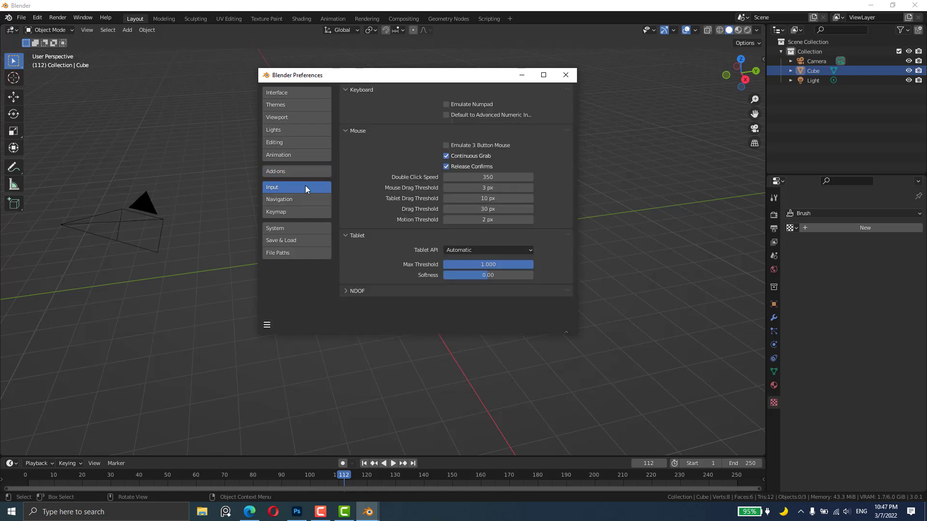
pyautogui.click(293, 198)
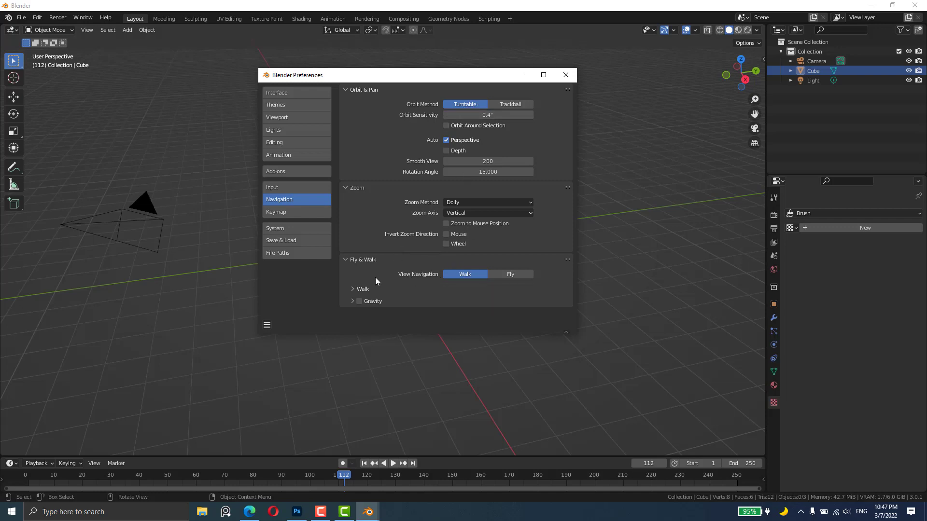
pyautogui.click(280, 213)
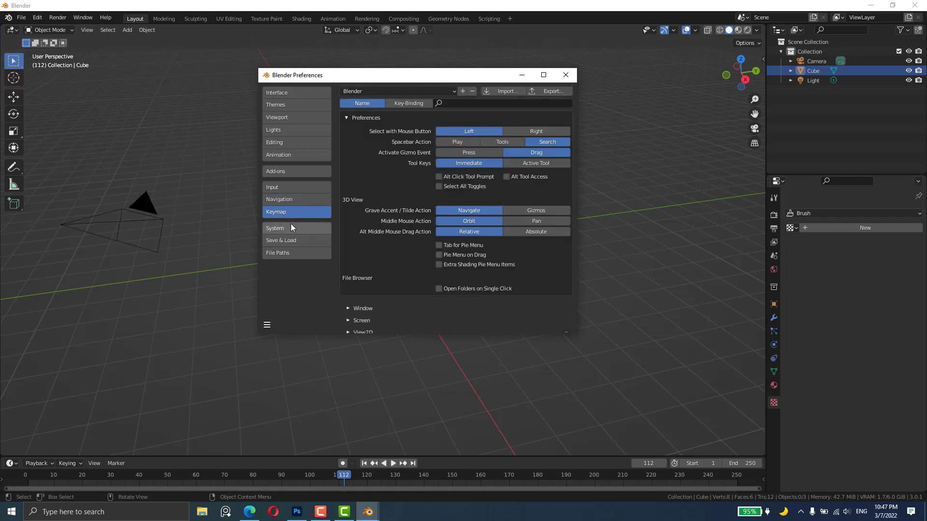
# Step: Review the System, Save & Load and File Paths preferences, and close the Preferences window
pyautogui.click(291, 227)
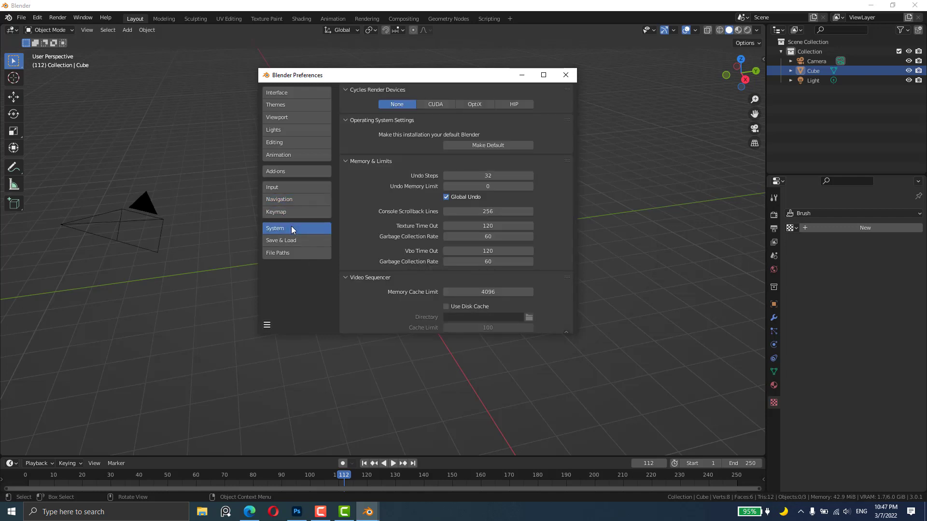
pyautogui.moveTo(422, 76); pyautogui.dragTo(385, 65)
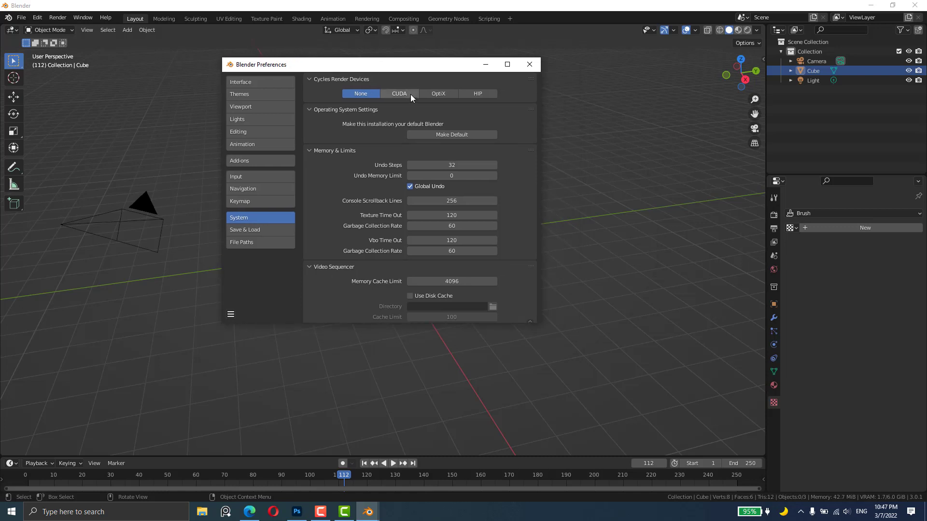
pyautogui.click(273, 231)
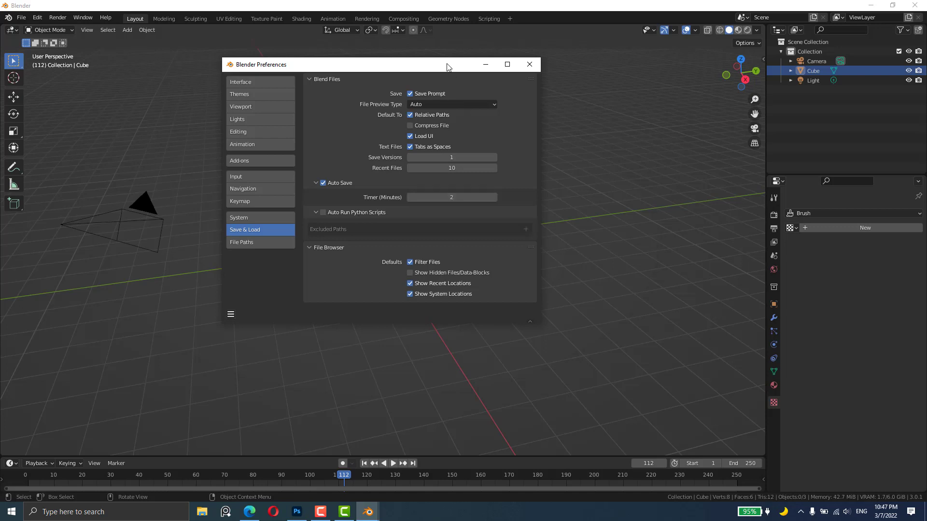
pyautogui.moveTo(433, 63); pyautogui.dragTo(584, 76)
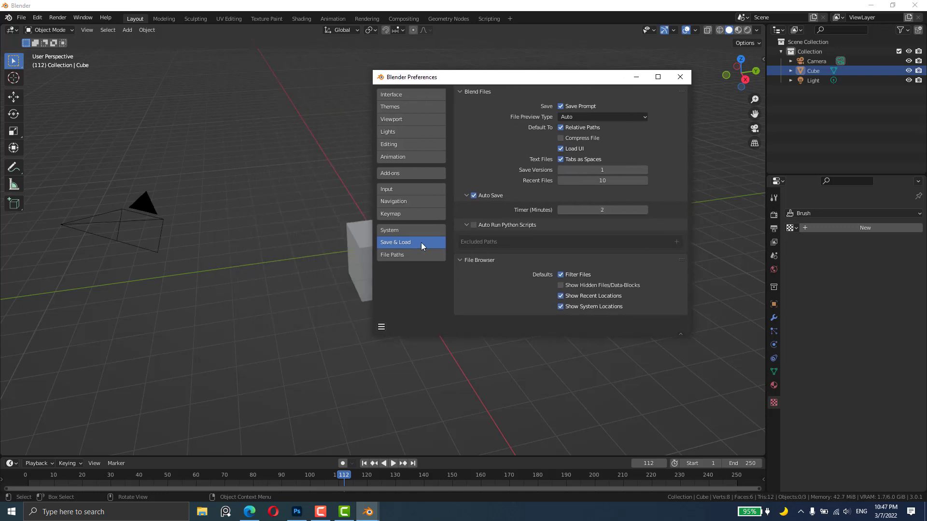
pyautogui.click(411, 255)
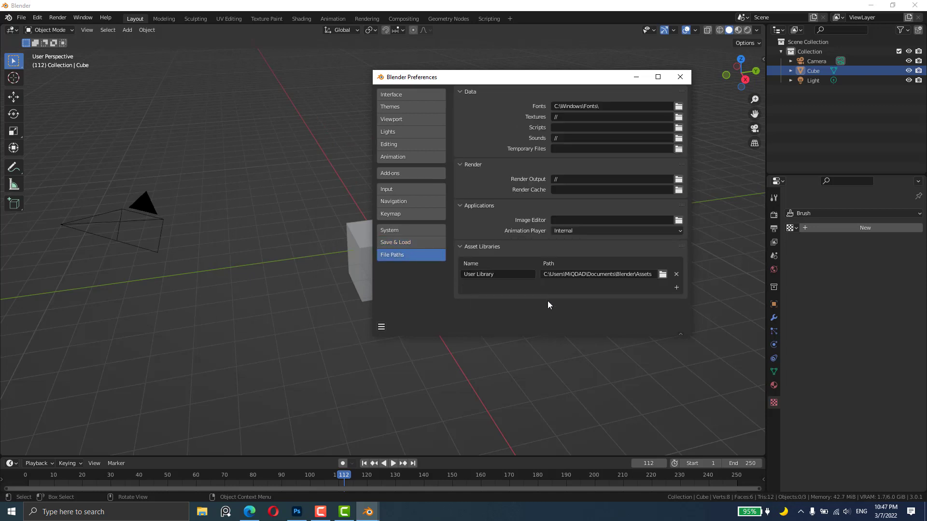
pyautogui.moveTo(566, 81); pyautogui.dragTo(423, 83)
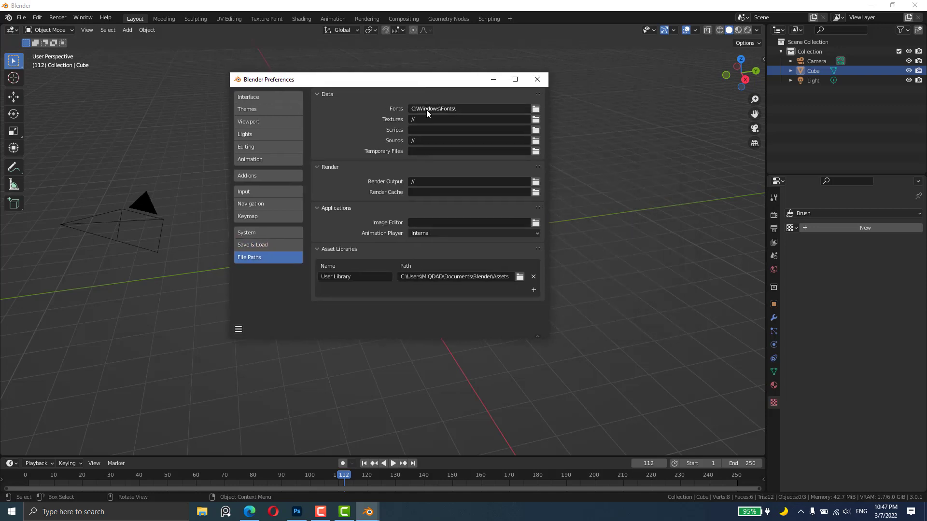
pyautogui.click(538, 81)
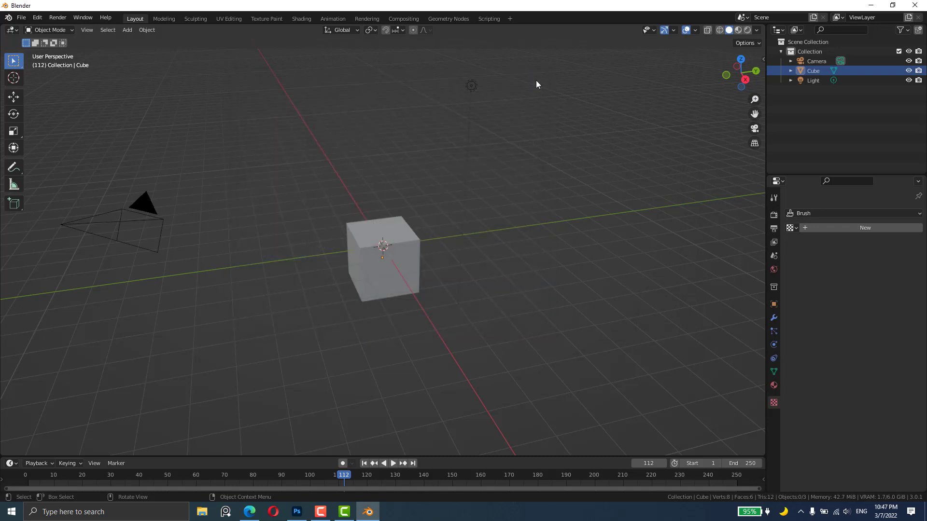